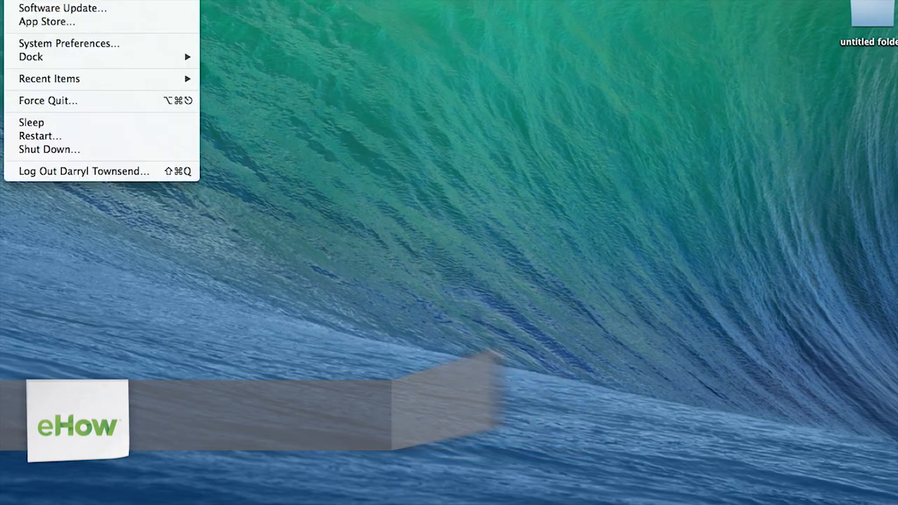
Bring up the Apple menu's system-wide commands including System Preferences.
click(39, 45)
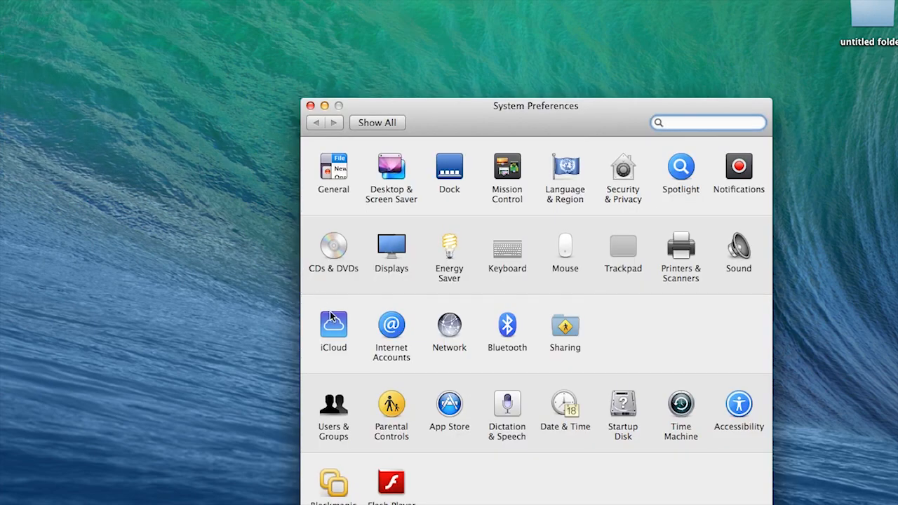
Enable Photos syncing in the iCloud preferences pane.
click(333, 334)
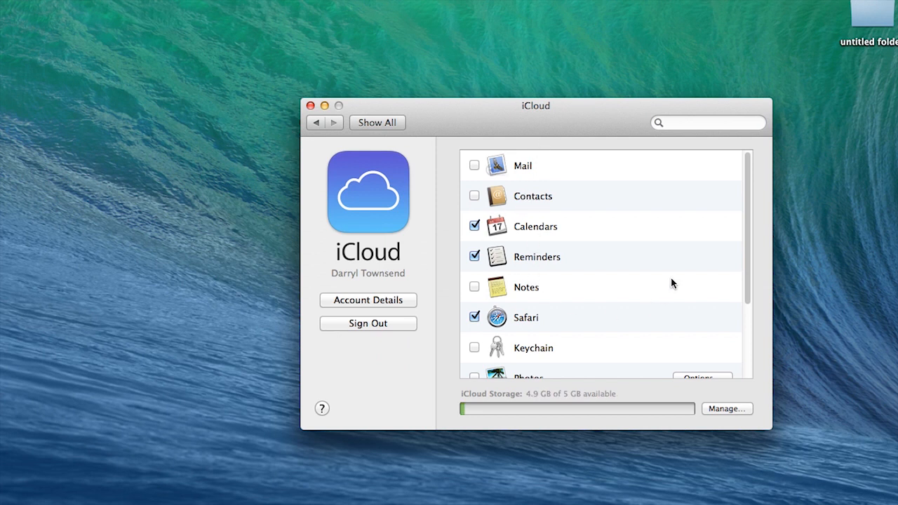
drag(747, 242, 745, 323)
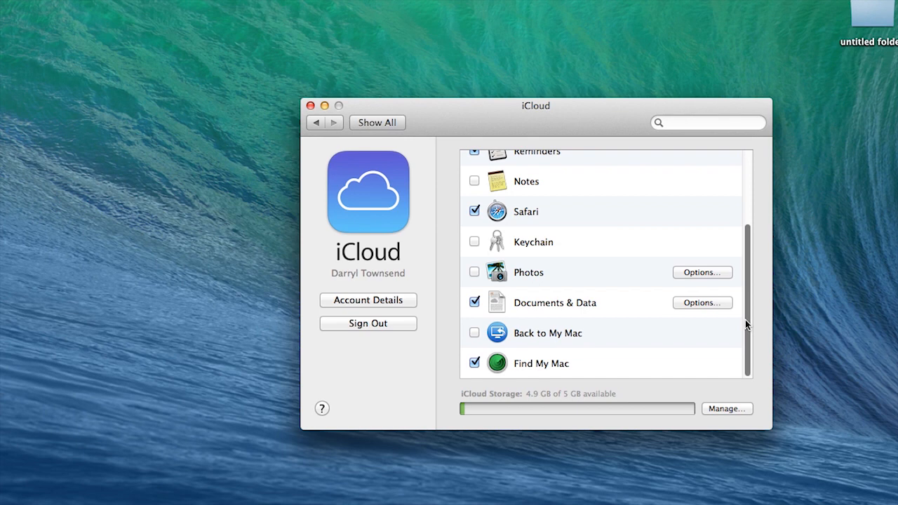
click(474, 272)
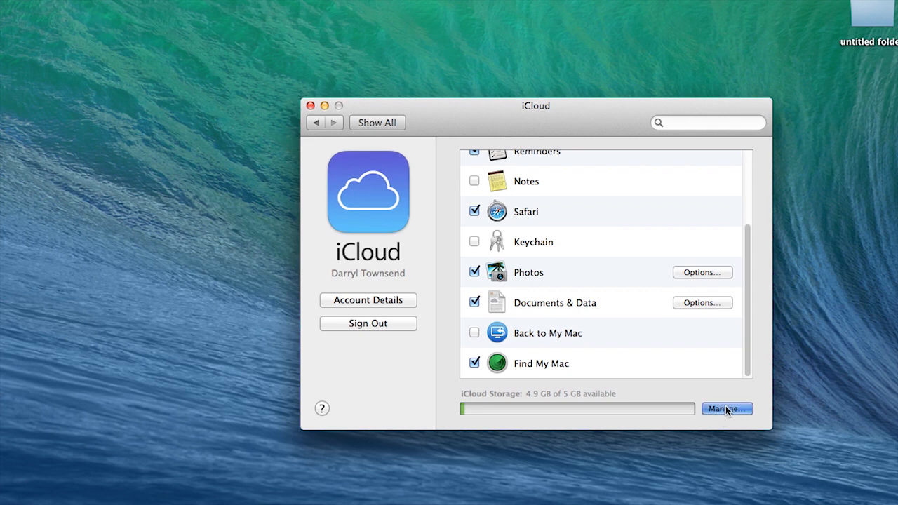
Show the iCloud Manage Storage sheet.
click(725, 407)
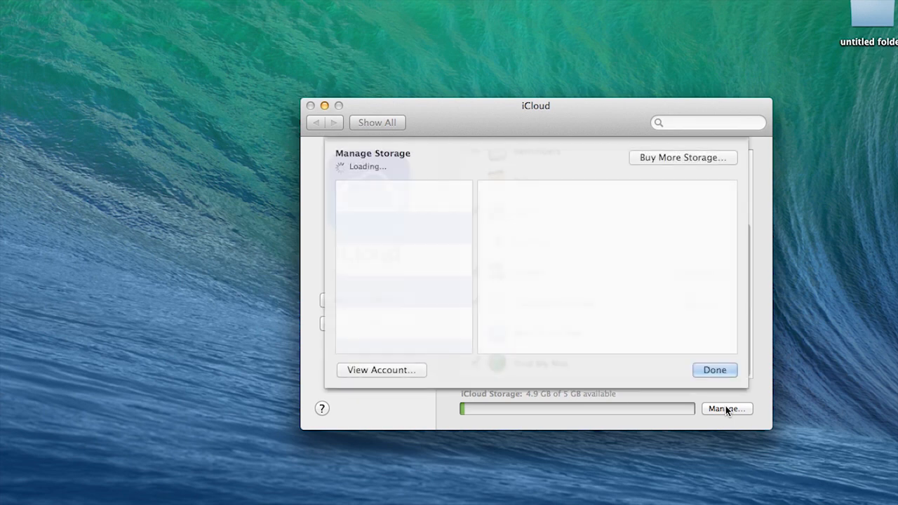